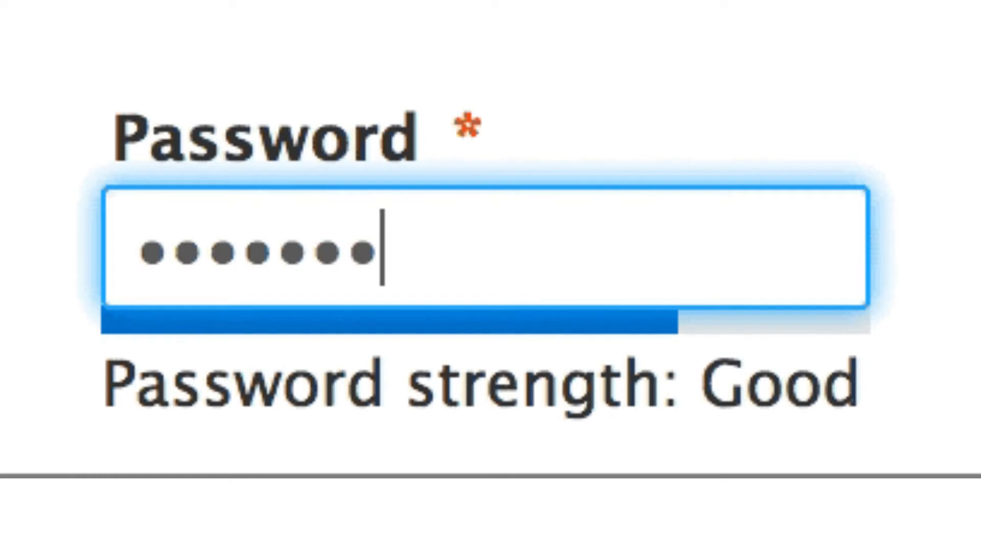
Step: Restore the Firefox window and open its Settings from the main menu
{"action": "type", "text": "••"}
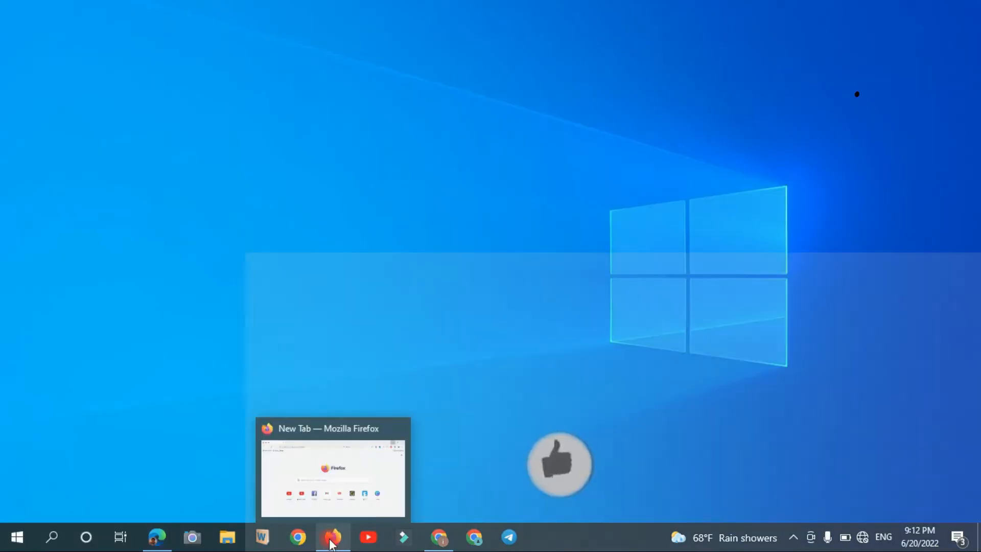
{"action": "left_click", "coordinate": [332, 540]}
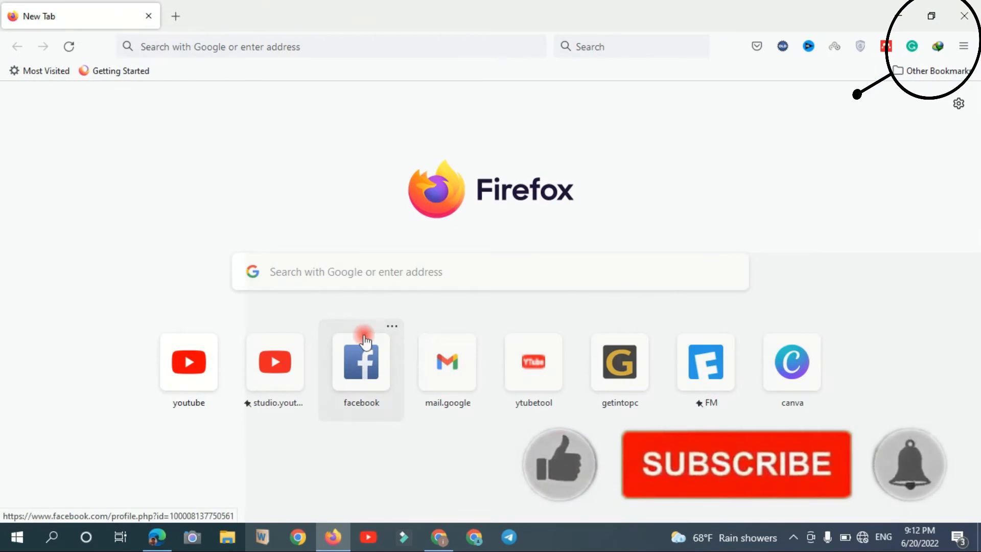
{"action": "left_click", "coordinate": [965, 47]}
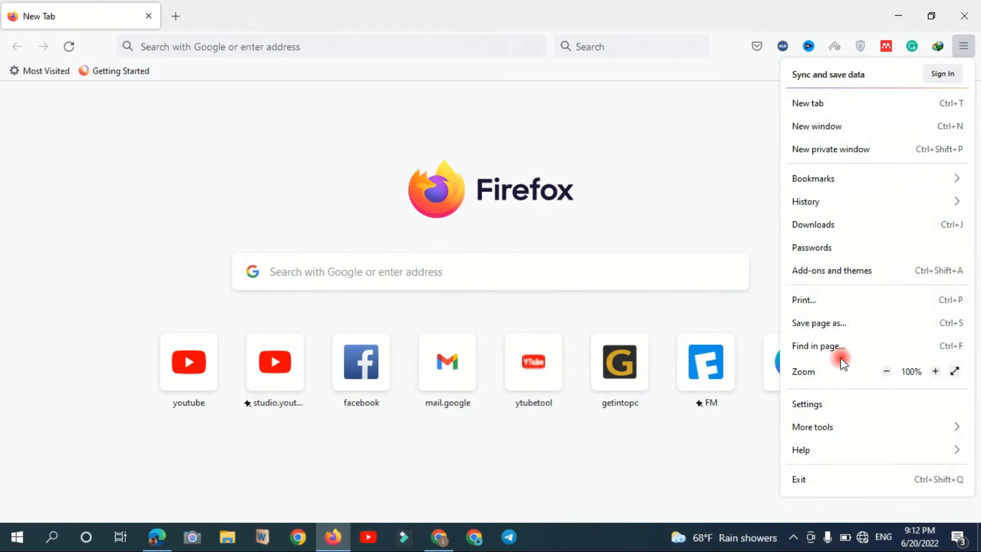
{"action": "left_click", "coordinate": [815, 404]}
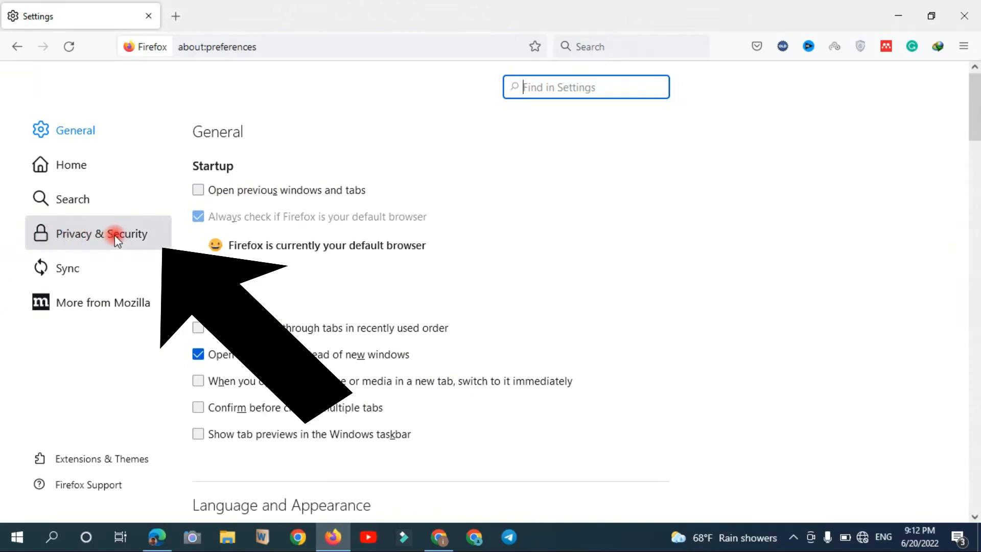
Step: Go to Privacy & Security and scroll down to the Logins and Passwords section
{"action": "left_click", "coordinate": [115, 237]}
{"action": "left_click_drag", "start_coordinate": [976, 119], "coordinate": [966, 253]}
{"action": "left_click", "coordinate": [613, 226]}
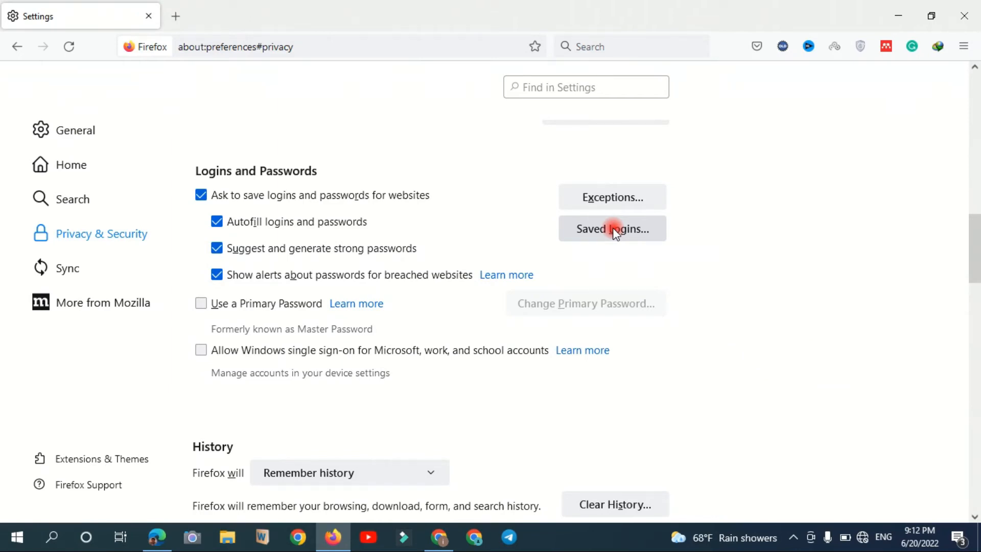
Step: Browse Firefox's 33 saved logins, then minimize Firefox and switch to Microsoft Edge
{"action": "left_click", "coordinate": [615, 230]}
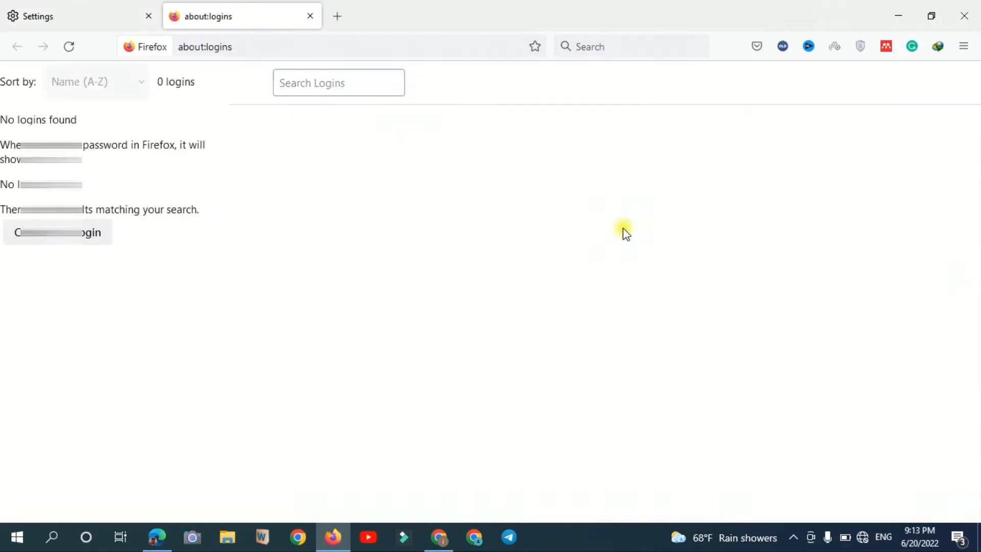
{"action": "scroll", "coordinate": [213, 282], "scroll_direction": "down", "scroll_amount": 10}
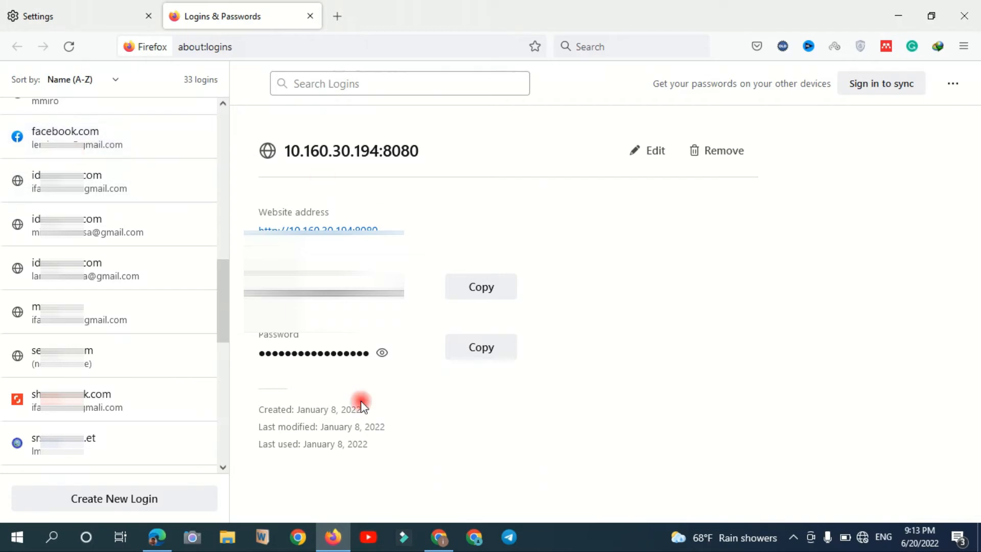
{"action": "left_click", "coordinate": [899, 15]}
{"action": "left_click", "coordinate": [158, 538]}
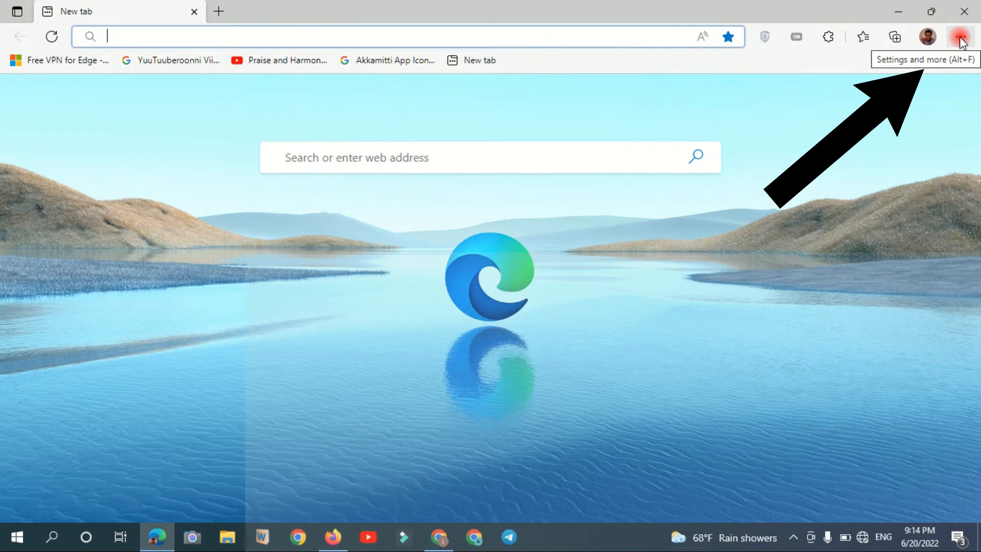
Step: Open Edge Settings > Passwords and scroll to the list of 23 saved passwords
{"action": "left_click", "coordinate": [961, 37]}
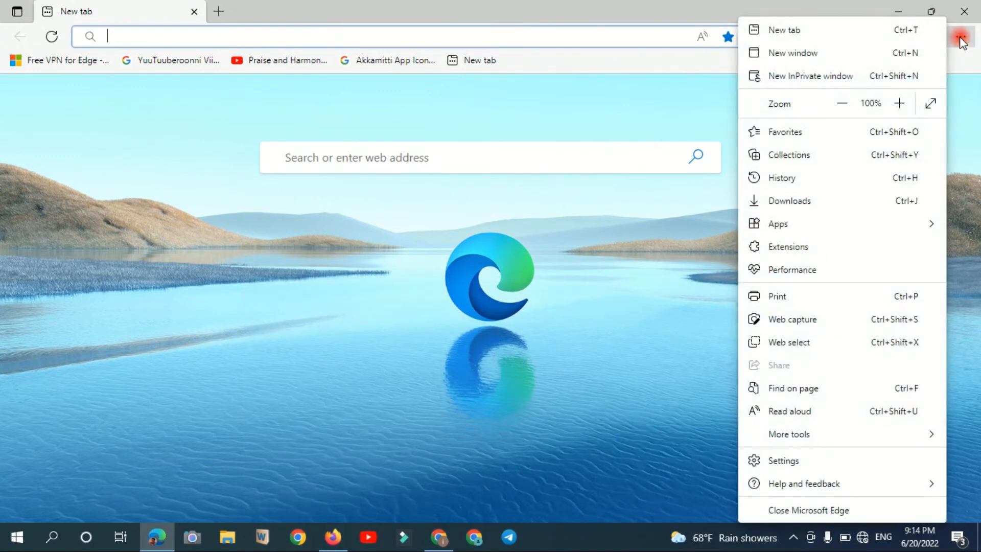
{"action": "left_click", "coordinate": [783, 462]}
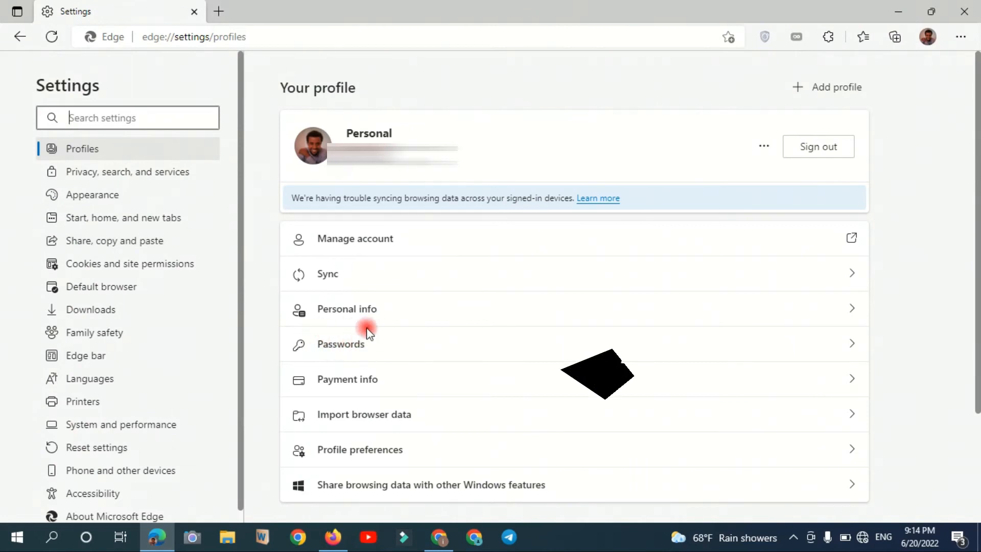
{"action": "left_click", "coordinate": [337, 353]}
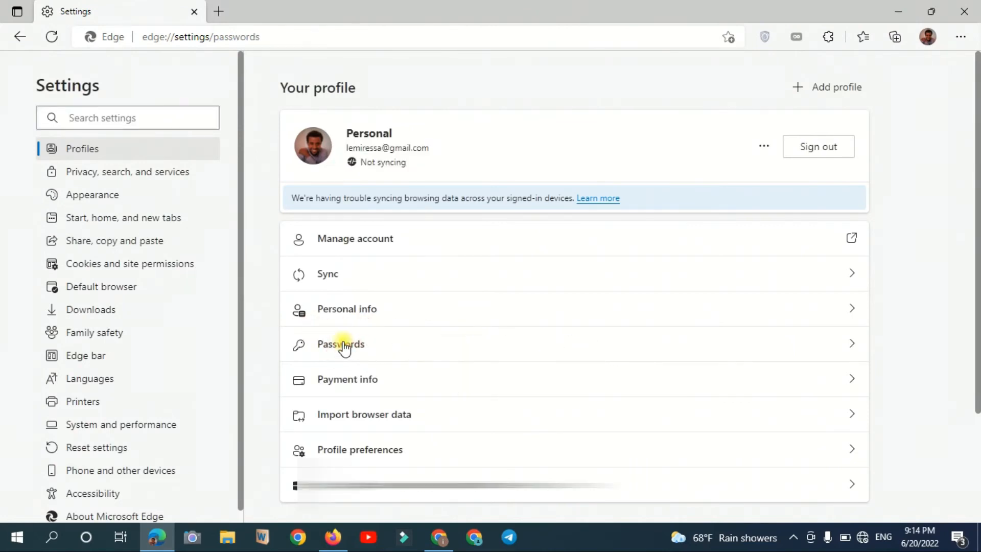
{"action": "left_click_drag", "start_coordinate": [976, 115], "coordinate": [976, 209]}
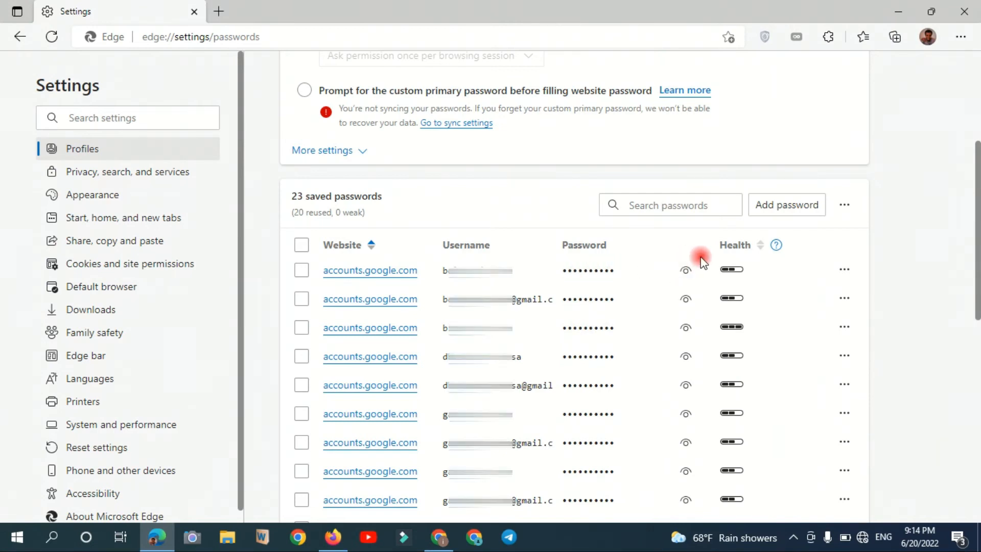
Step: Reveal the first accounts.google.com password after verifying with the Windows password
{"action": "mouse_move", "coordinate": [732, 269]}
{"action": "left_click", "coordinate": [685, 271]}
{"action": "left_click", "coordinate": [686, 271]}
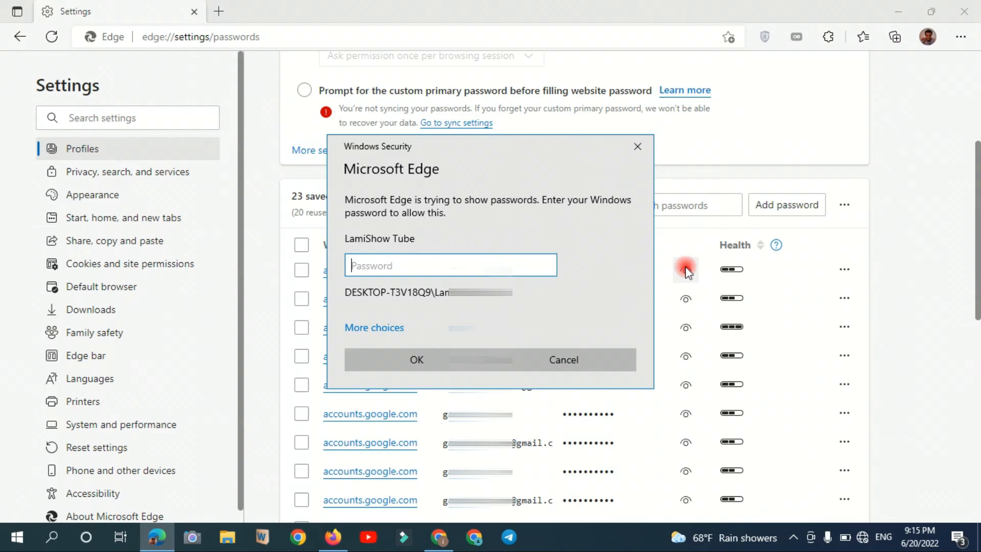
{"action": "left_click", "coordinate": [438, 358]}
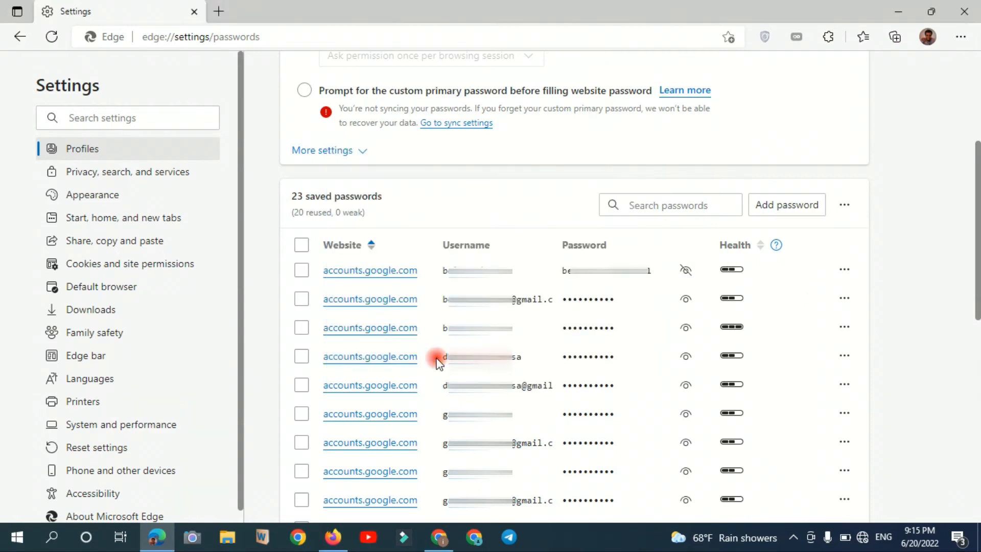
{"action": "double_click", "coordinate": [605, 270]}
Step: Reveal the saved passwords in rows two through four
{"action": "left_click", "coordinate": [603, 292]}
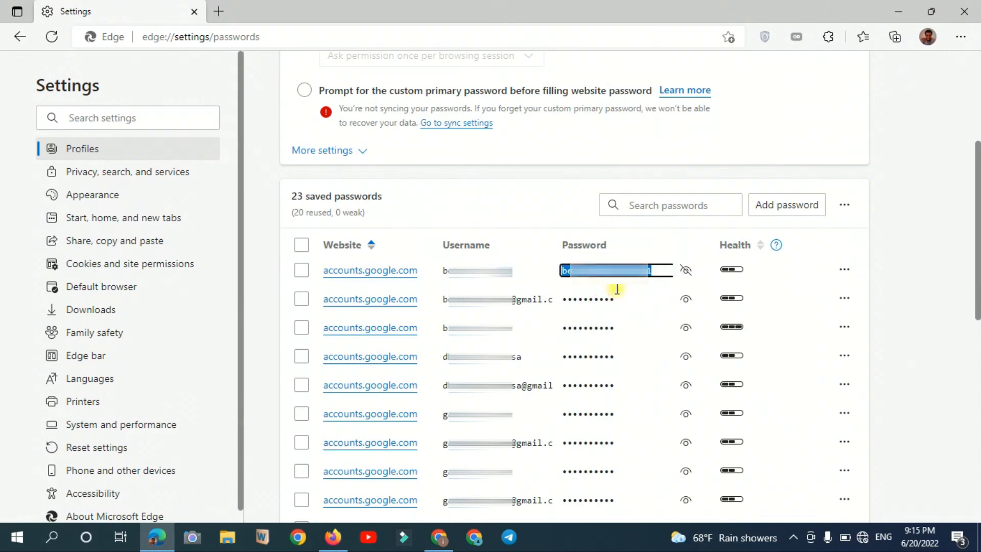
{"action": "left_click", "coordinate": [686, 299]}
{"action": "left_click", "coordinate": [686, 328]}
{"action": "left_click", "coordinate": [685, 354]}
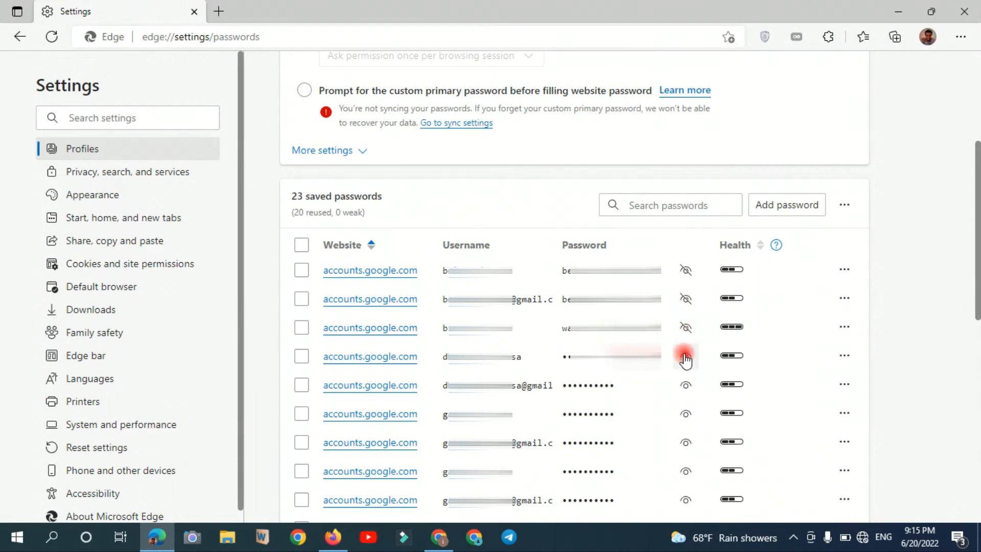
{"action": "left_click", "coordinate": [686, 328]}
{"action": "left_click", "coordinate": [686, 303]}
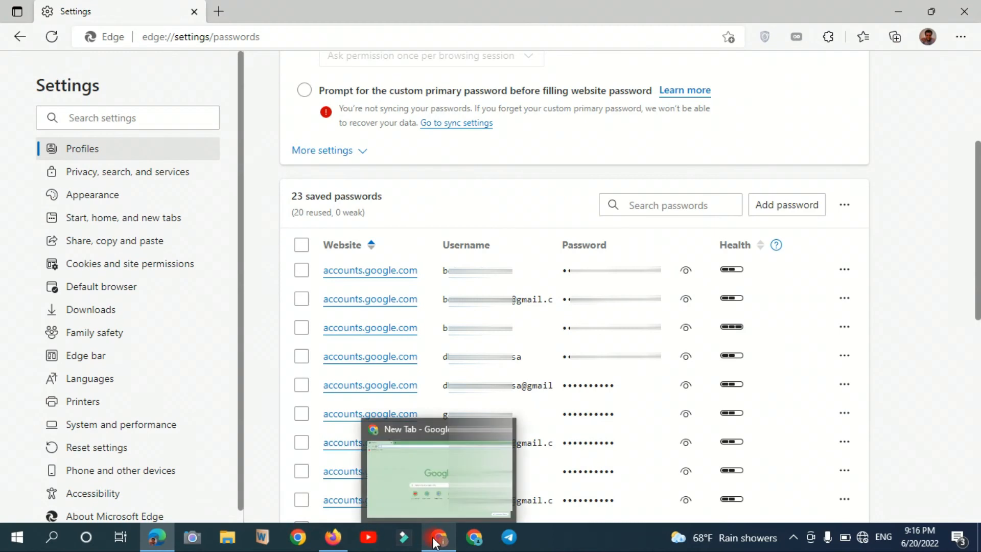
Step: Bring up Chrome and open its Privacy and security settings
{"action": "left_click", "coordinate": [437, 538]}
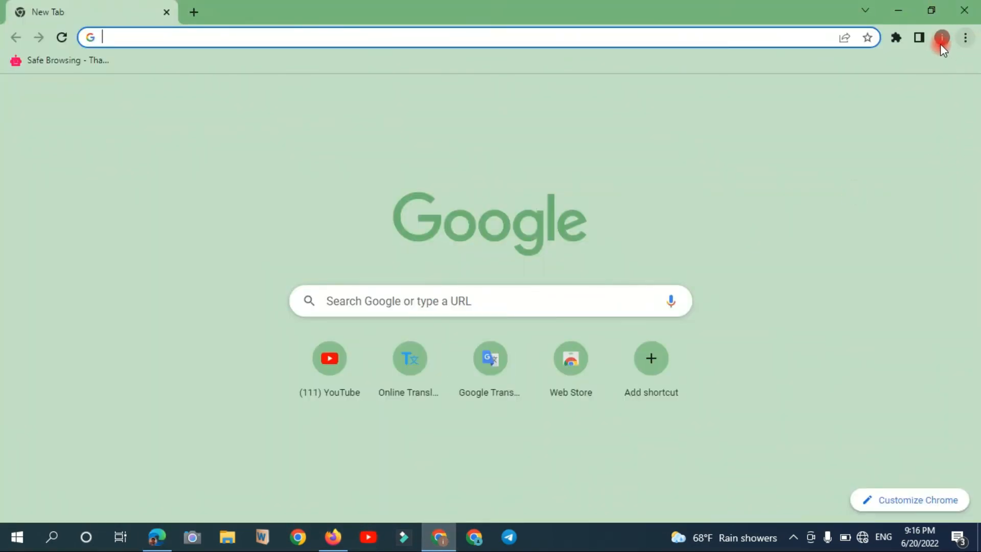
{"action": "left_click", "coordinate": [966, 41]}
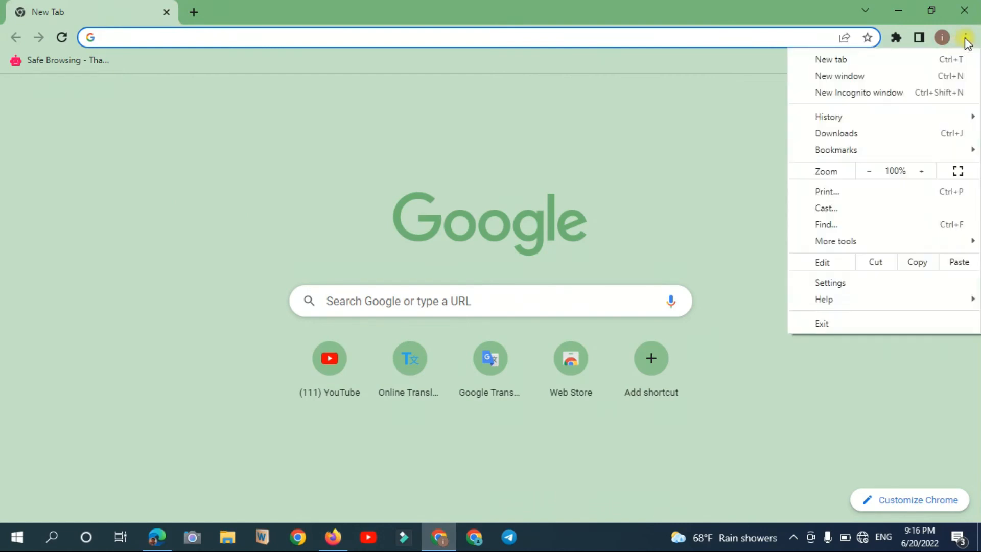
{"action": "left_click", "coordinate": [833, 283]}
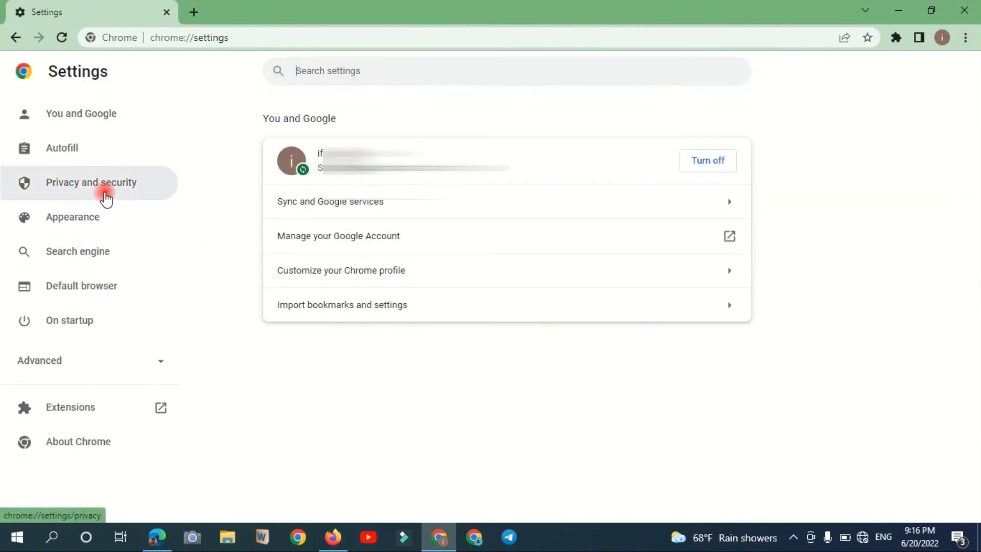
{"action": "left_click", "coordinate": [99, 182]}
{"action": "left_click_drag", "start_coordinate": [976, 115], "coordinate": [975, 266]}
{"action": "scroll", "coordinate": [367, 160], "scroll_direction": "up", "scroll_amount": 1}
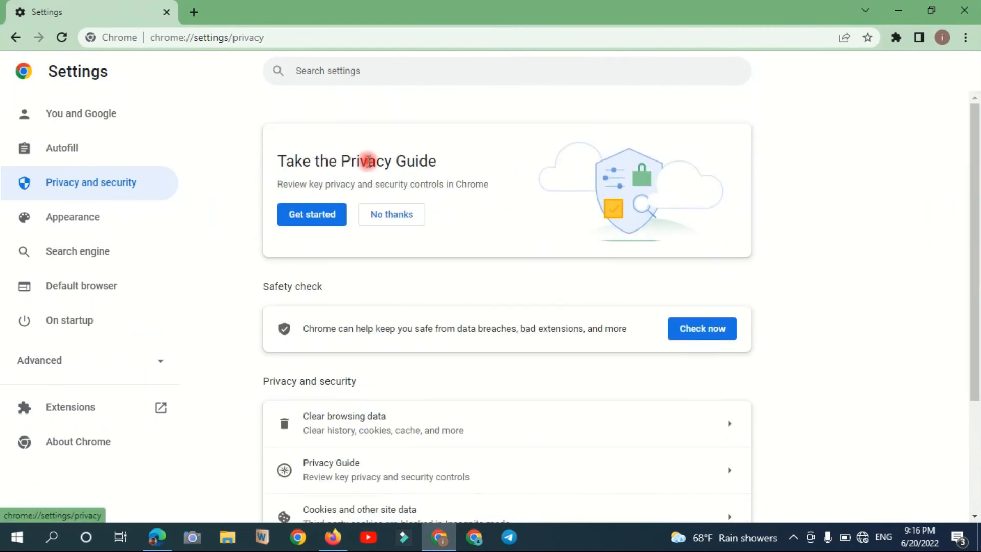
Step: Search Chrome settings for 'pass' and open the empty Passwords page
{"action": "left_click", "coordinate": [325, 74]}
{"action": "type", "text": "passaw"}
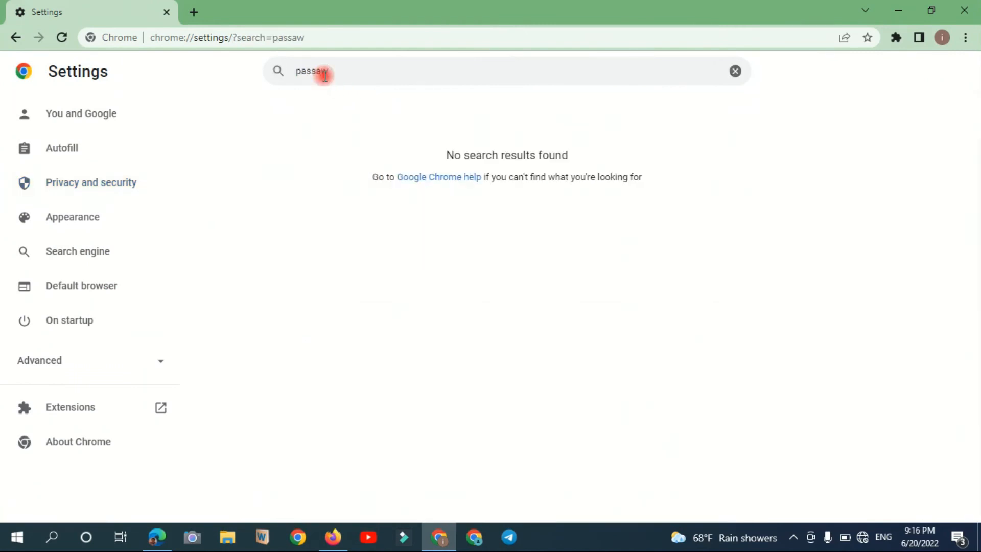
{"action": "key", "text": "BackSpace"}
{"action": "key", "text": "BackSpace"}
{"action": "key", "text": "BackSpace"}
{"action": "key", "text": "BackSpace"}
{"action": "key", "text": "BackSpace"}
{"action": "key", "text": "BackSpace"}
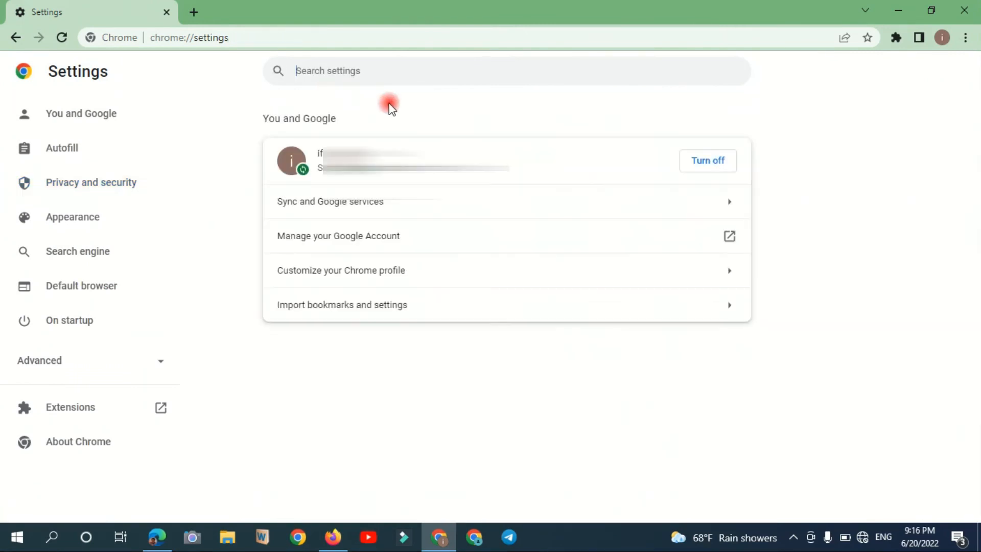
{"action": "type", "text": "pass"}
{"action": "left_click", "coordinate": [365, 218]}
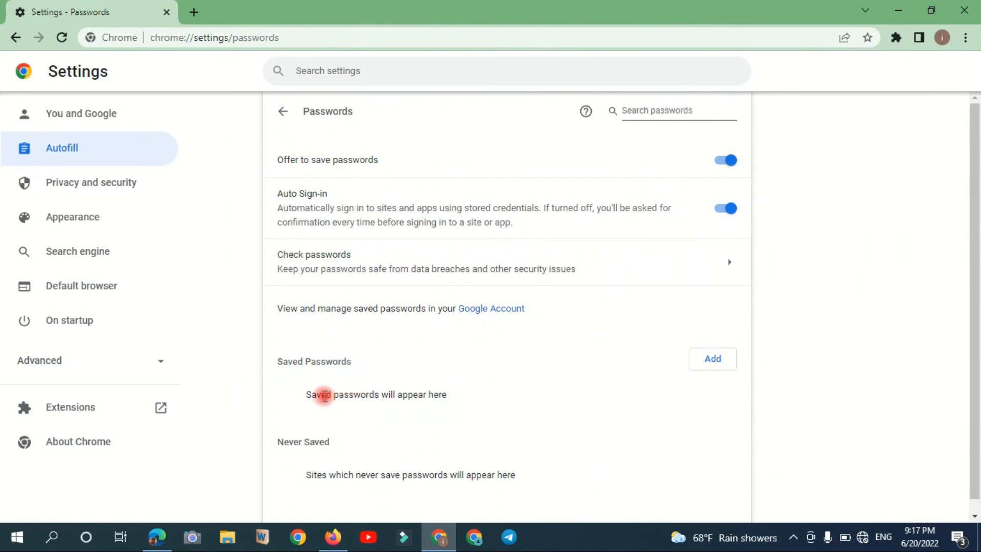
Step: Highlight the 'Saved passwords will appear here' message several times, then scroll the page
{"action": "left_click_drag", "start_coordinate": [307, 395], "coordinate": [500, 402]}
{"action": "left_click", "coordinate": [499, 402]}
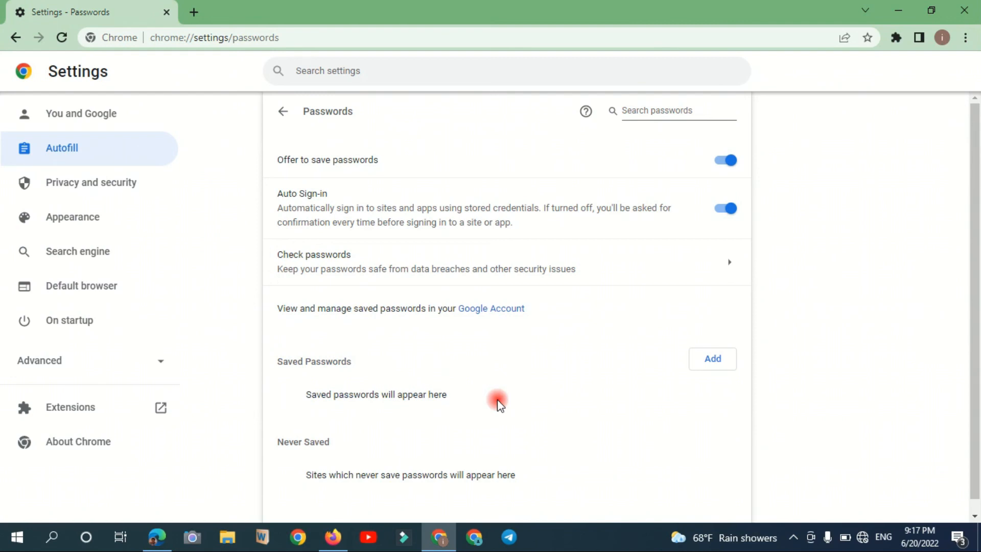
{"action": "triple_click", "coordinate": [400, 396]}
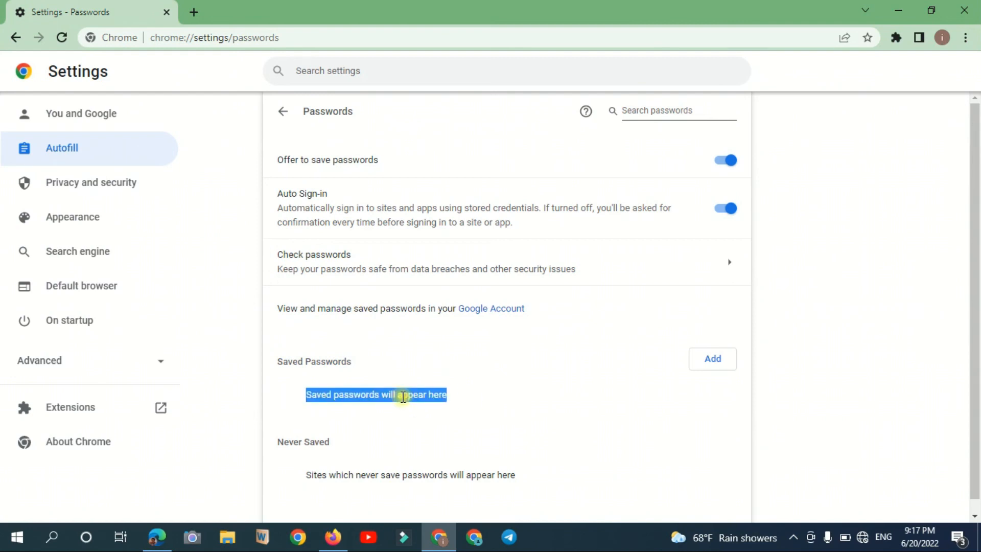
{"action": "left_click", "coordinate": [357, 397]}
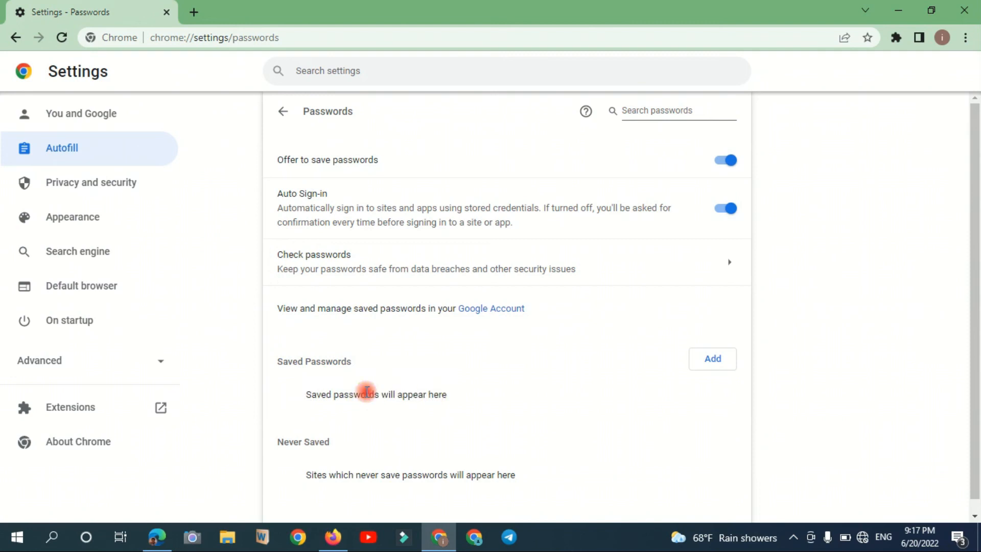
{"action": "triple_click", "coordinate": [366, 394]}
{"action": "left_click", "coordinate": [366, 392]}
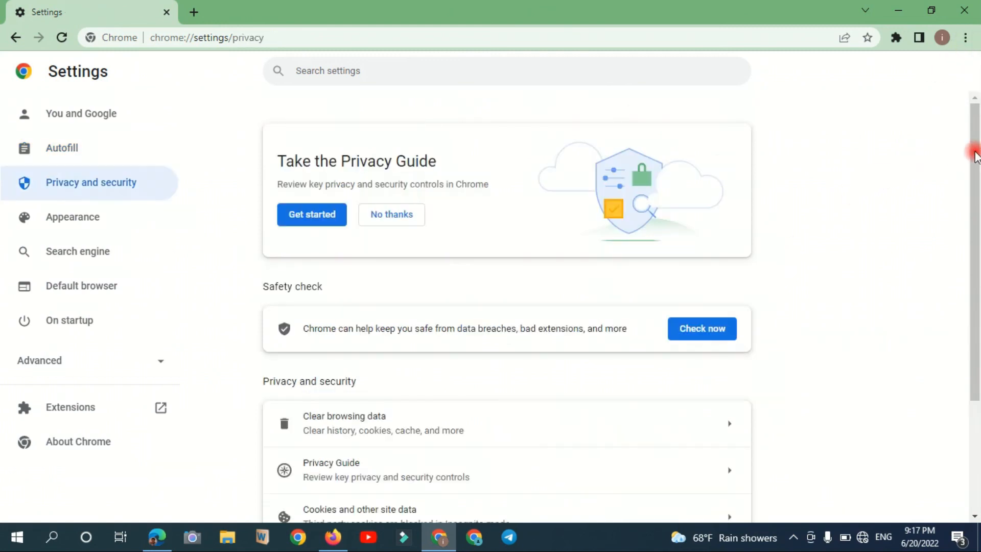
{"action": "left_click_drag", "start_coordinate": [976, 176], "coordinate": [977, 240]}
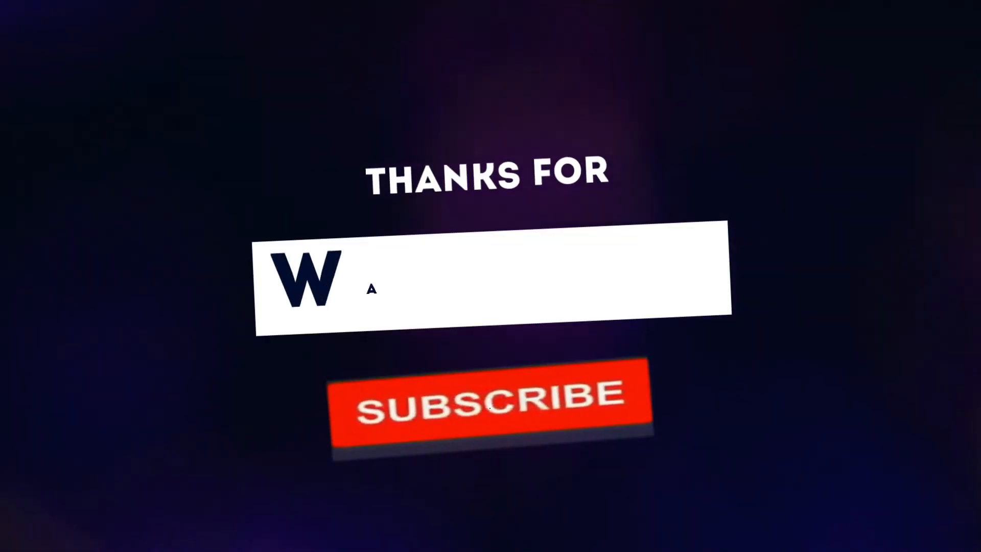